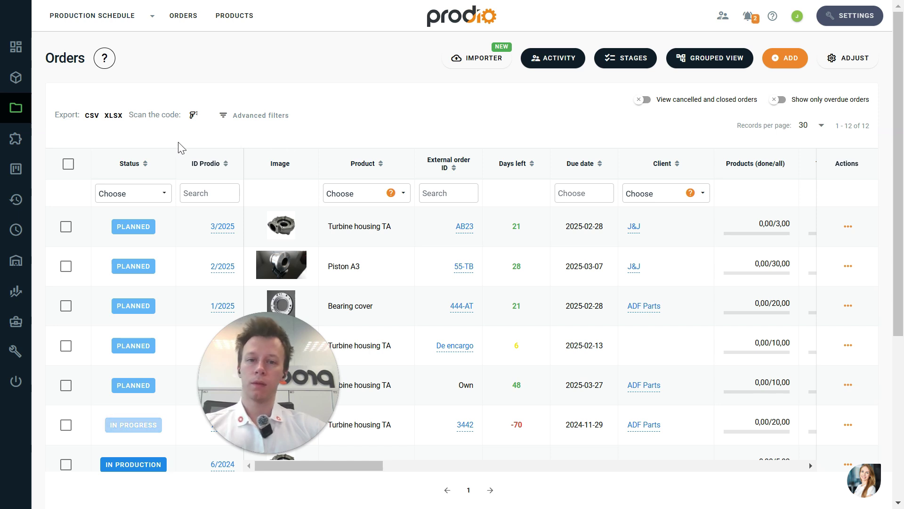
# Step: Examine the orders list and all of its columns, from Image and Product through to Created by
pyautogui.scroll(-2, 367, 119)
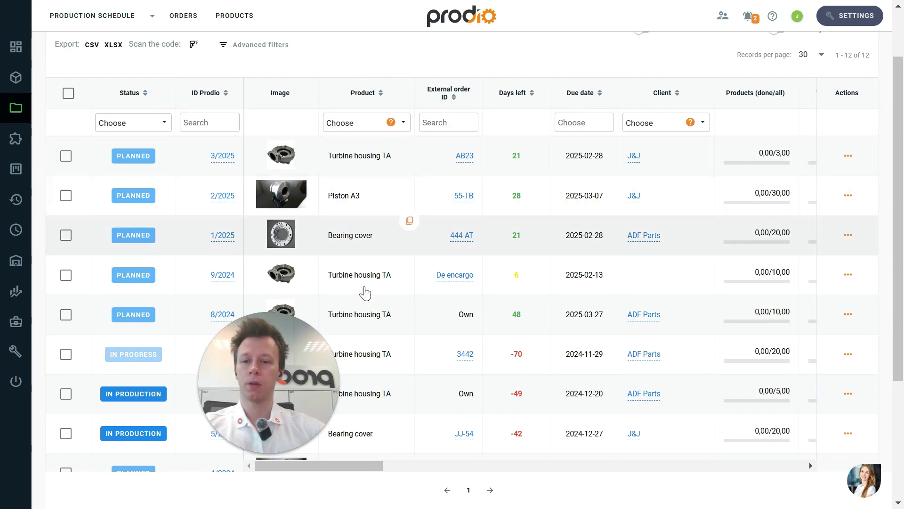
pyautogui.scroll(1, 192, 226)
pyautogui.scroll(2, 192, 226)
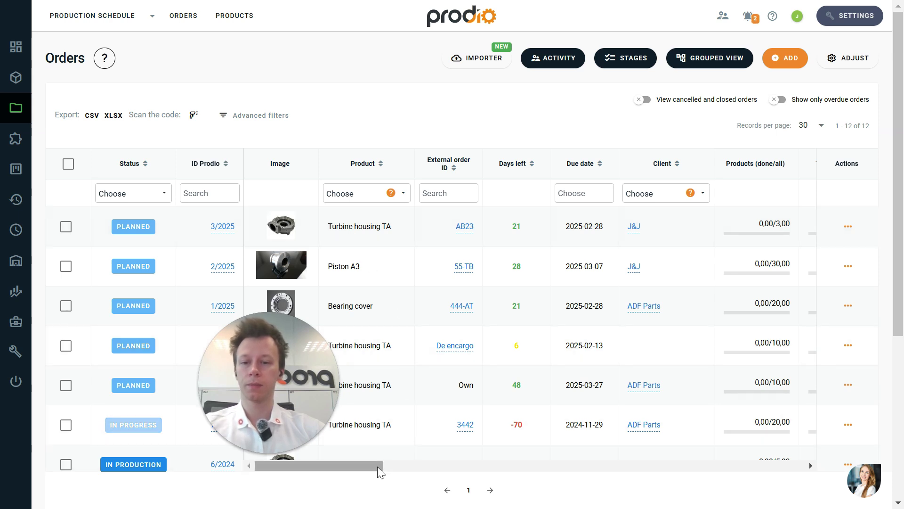
pyautogui.moveTo(378, 466); pyautogui.dragTo(406, 468)
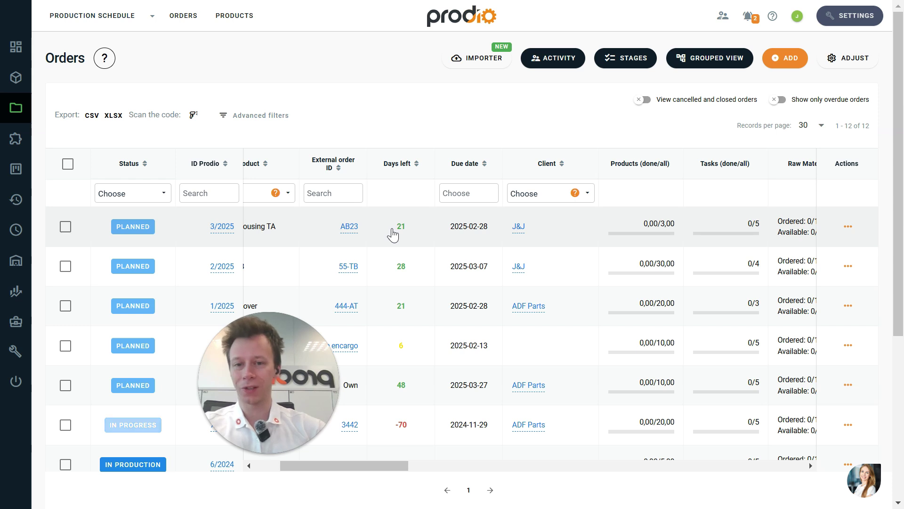
pyautogui.moveTo(384, 467); pyautogui.dragTo(405, 465)
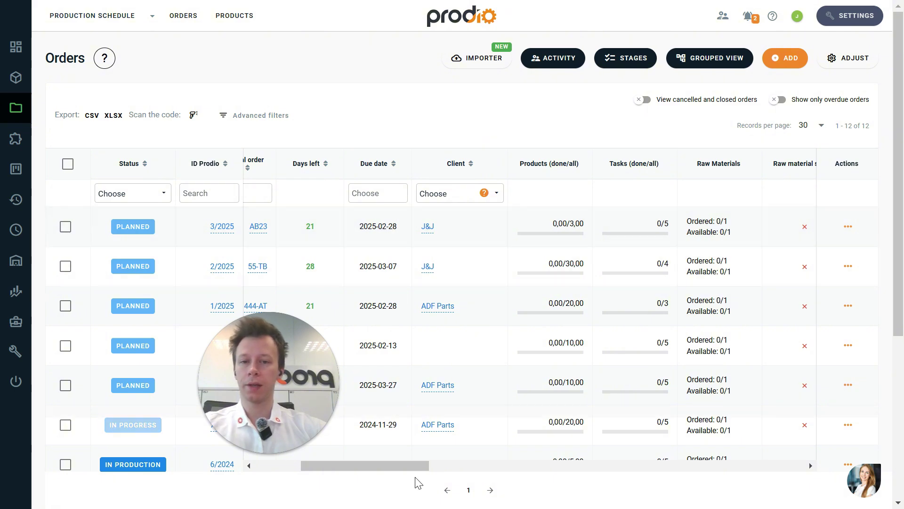
pyautogui.moveTo(409, 464); pyautogui.dragTo(468, 468)
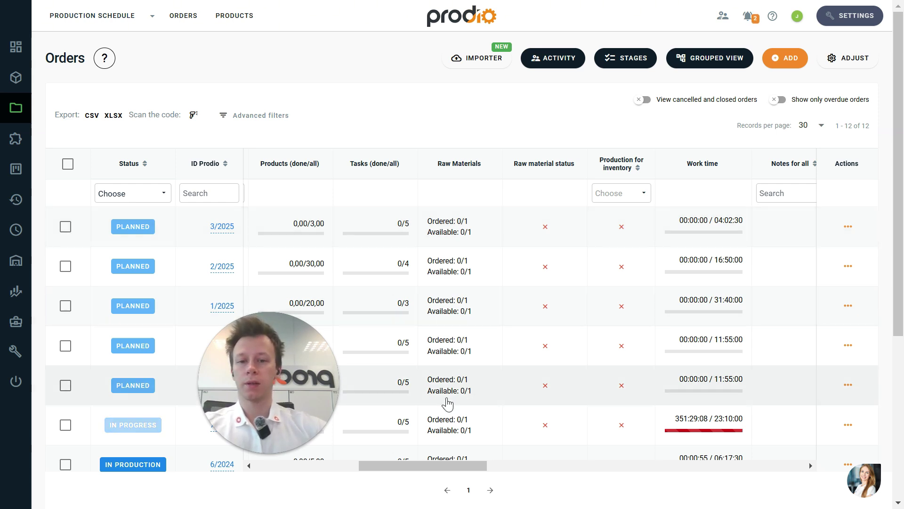
pyautogui.moveTo(421, 468); pyautogui.dragTo(433, 477)
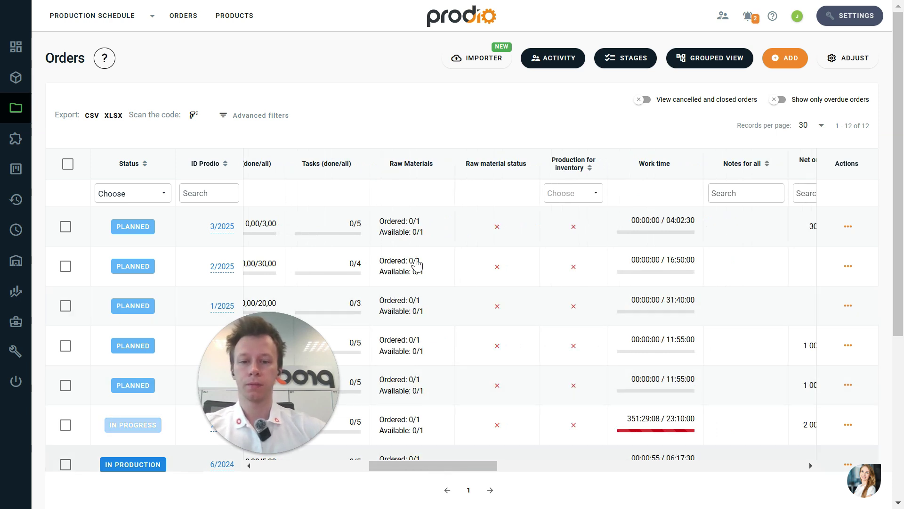
pyautogui.moveTo(463, 464); pyautogui.dragTo(496, 468)
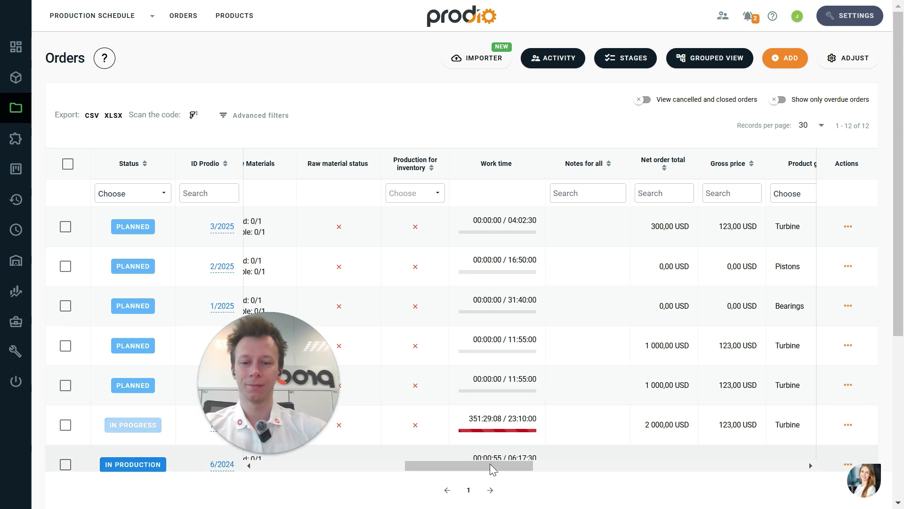
pyautogui.moveTo(492, 468); pyautogui.dragTo(545, 467)
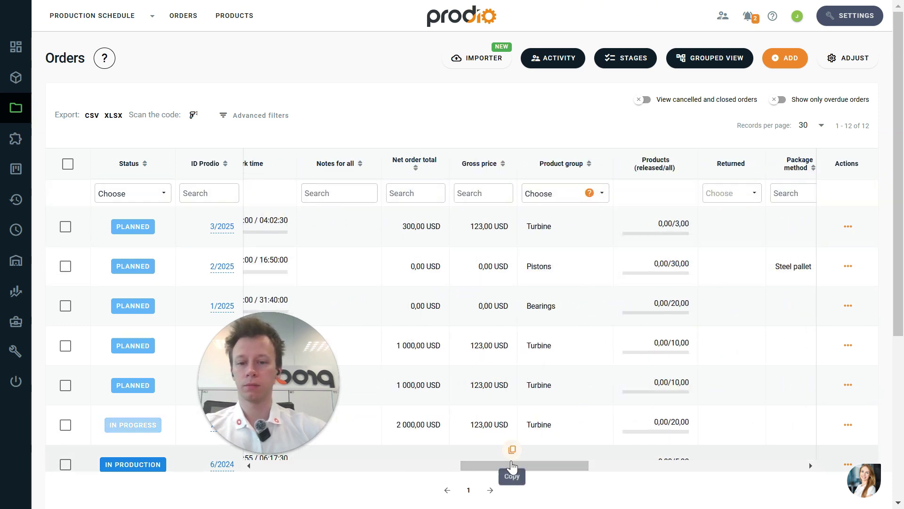
pyautogui.moveTo(513, 464); pyautogui.dragTo(646, 494)
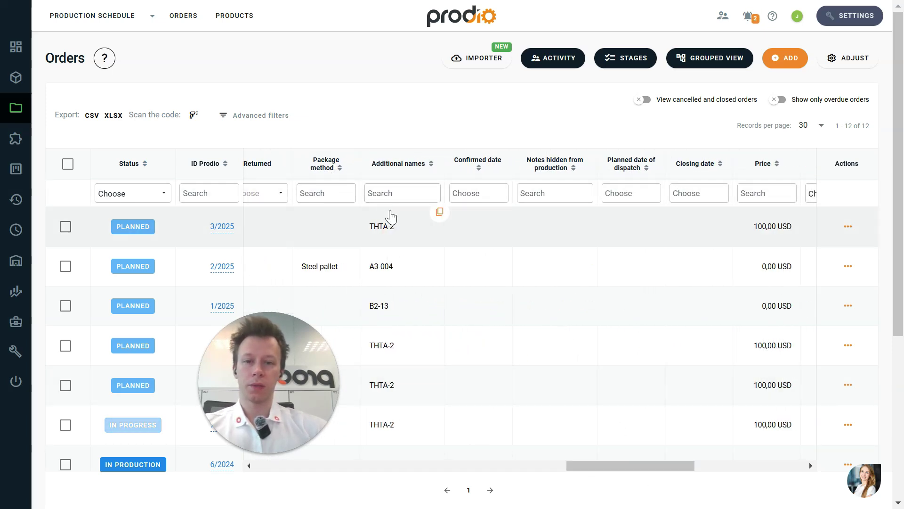
pyautogui.moveTo(679, 465); pyautogui.dragTo(748, 487)
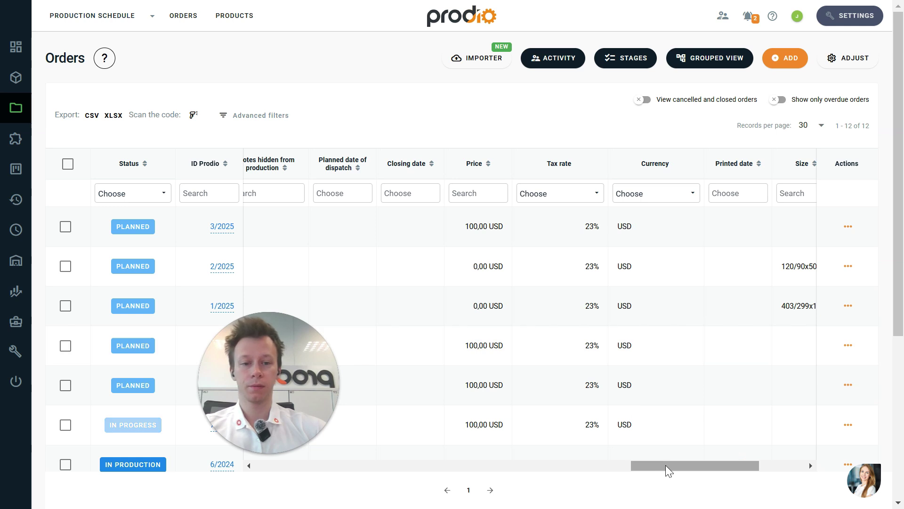
pyautogui.moveTo(666, 465); pyautogui.dragTo(711, 482)
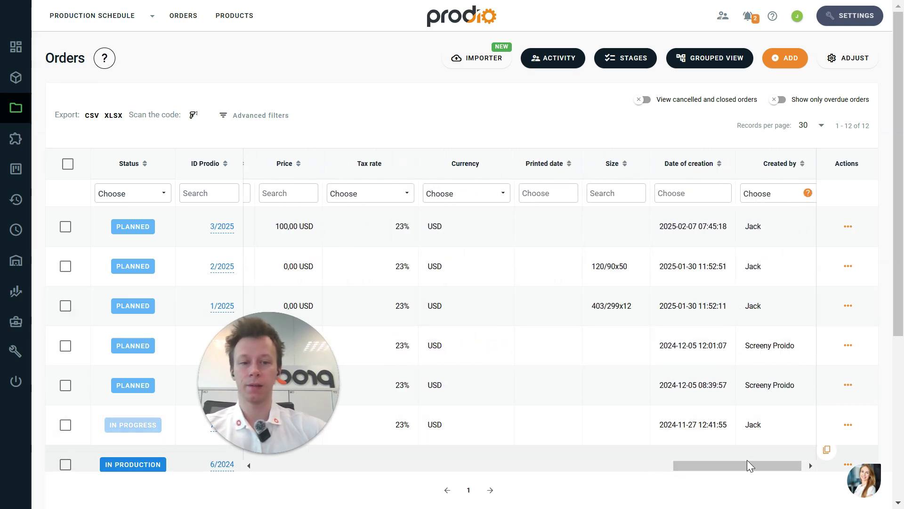
pyautogui.moveTo(750, 465); pyautogui.dragTo(753, 465)
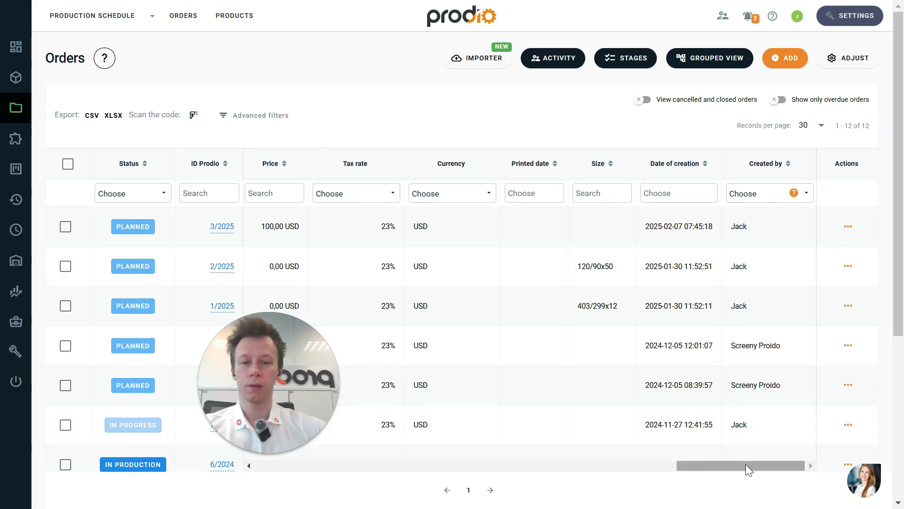
pyautogui.moveTo(745, 464); pyautogui.dragTo(308, 472)
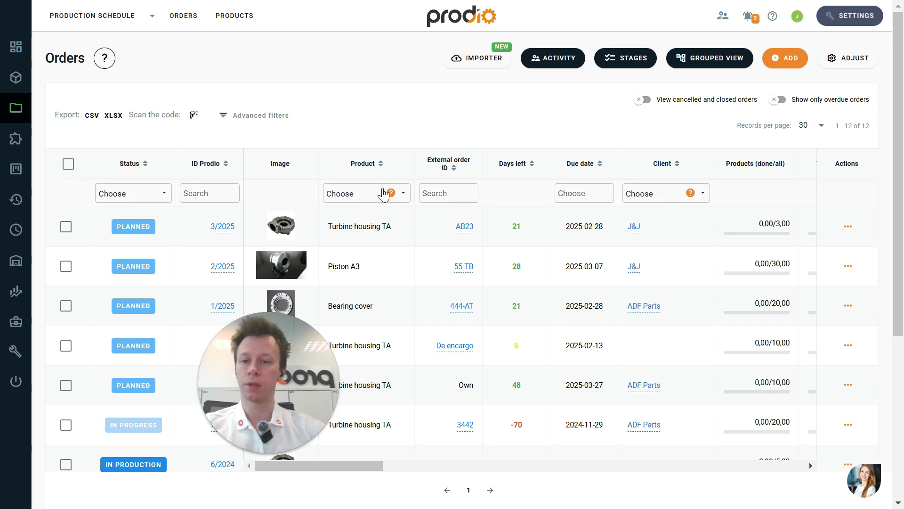
# Step: Filter the orders list by the product Turbine housing TA
pyautogui.click(362, 196)
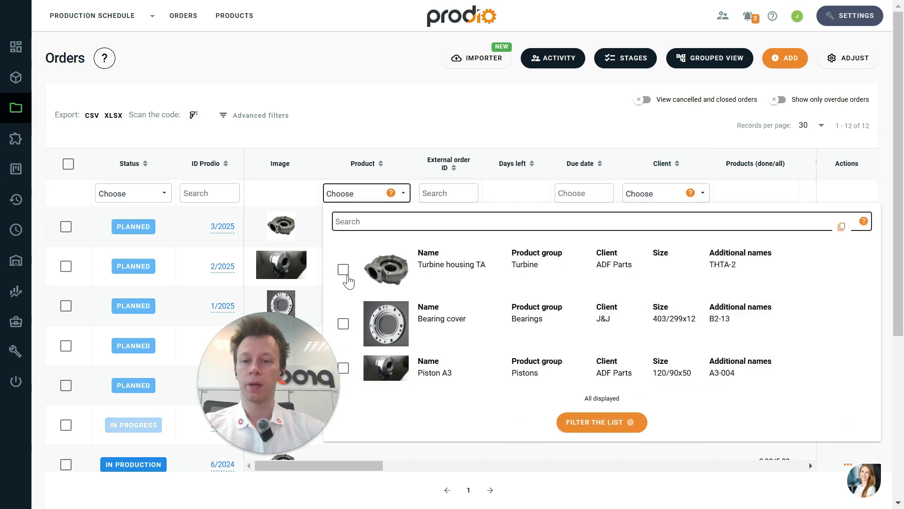
pyautogui.click(343, 270)
pyautogui.click(585, 423)
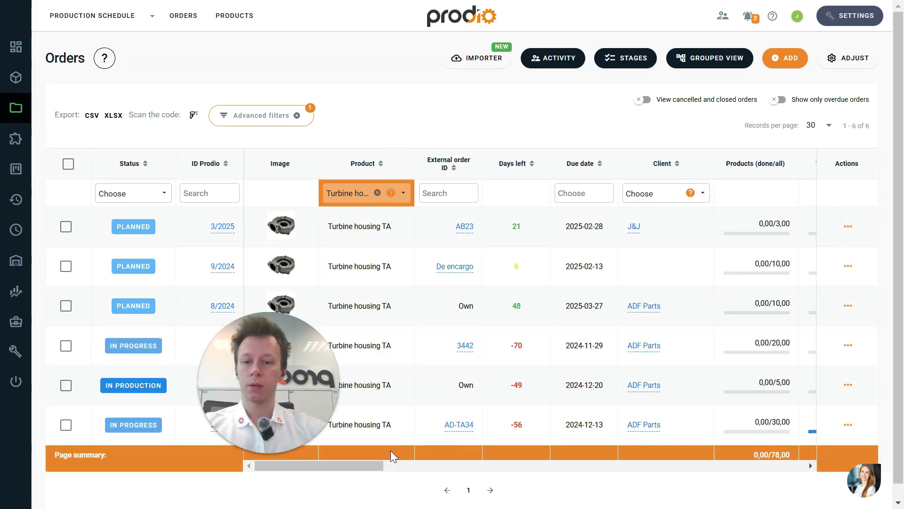
# Step: Filter the Turbine housing TA orders further by the client J&J
pyautogui.moveTo(368, 466); pyautogui.dragTo(423, 466)
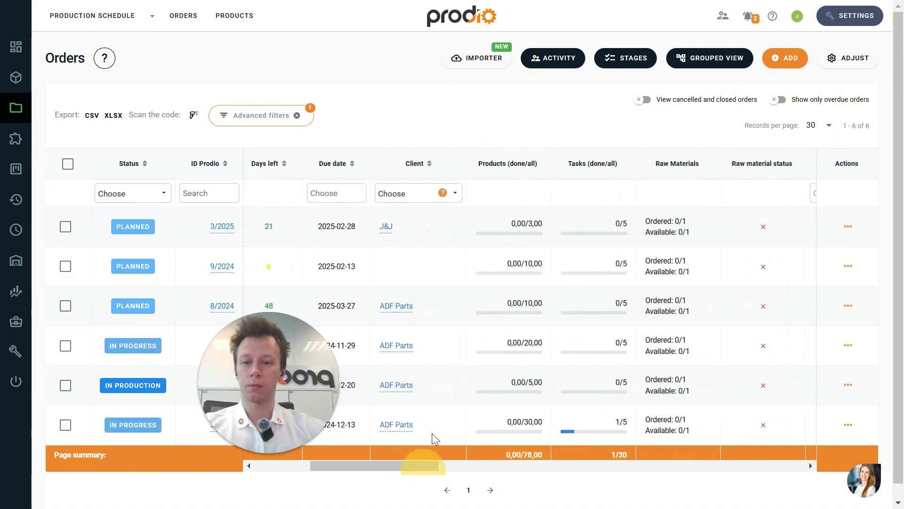
pyautogui.click(415, 193)
pyautogui.click(433, 297)
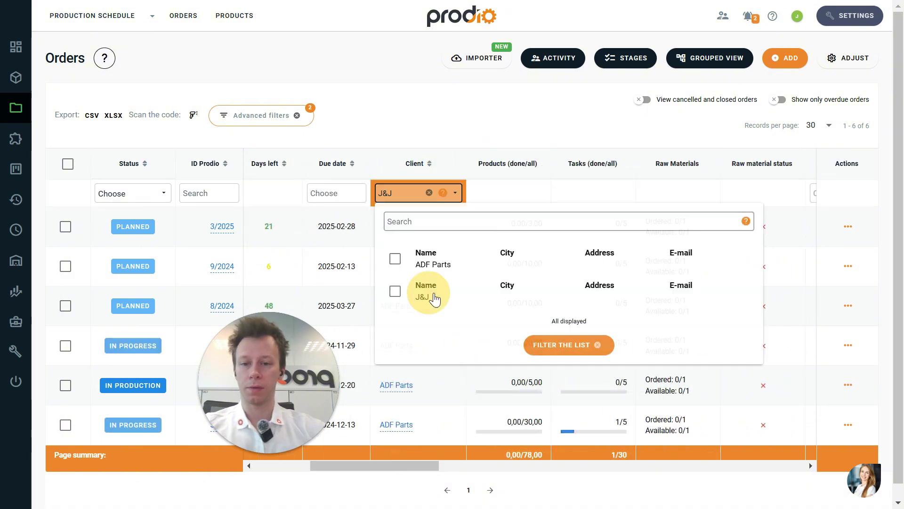
pyautogui.click(565, 344)
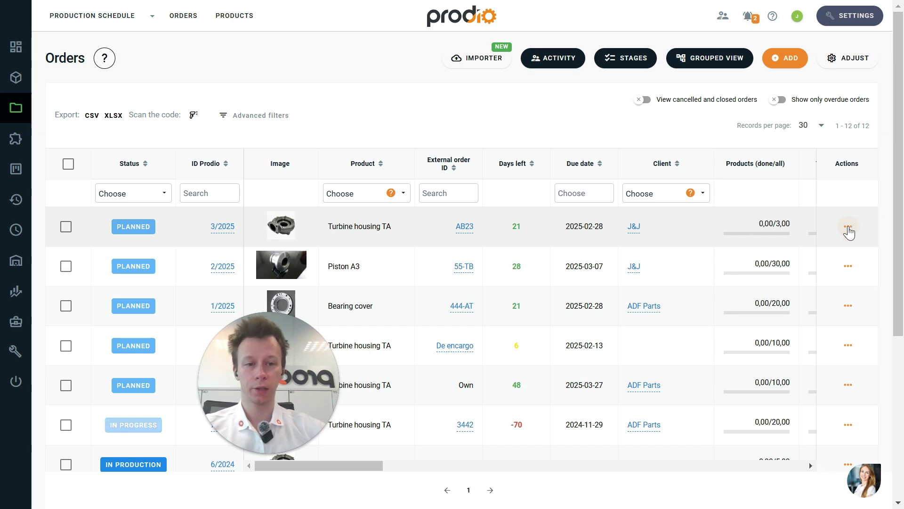
# Step: View the available actions for the first order in the list and dismiss them
pyautogui.click(848, 228)
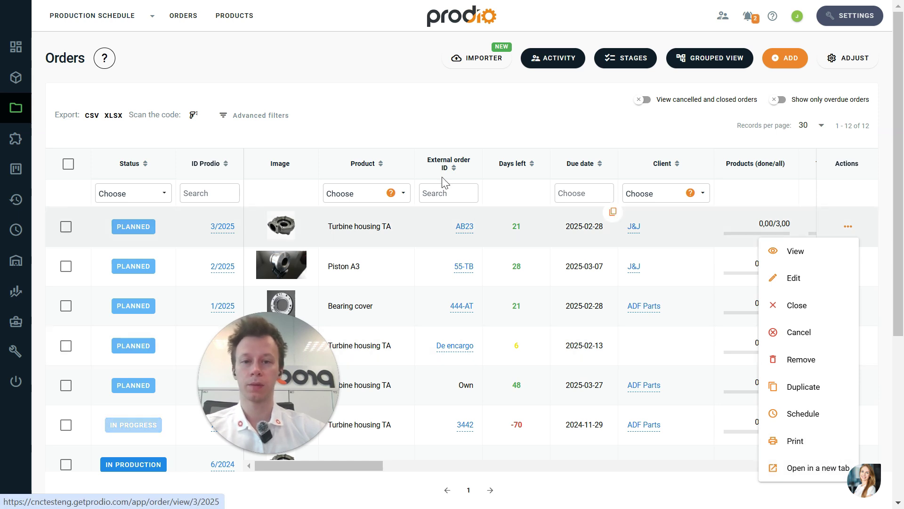
pyautogui.click(668, 110)
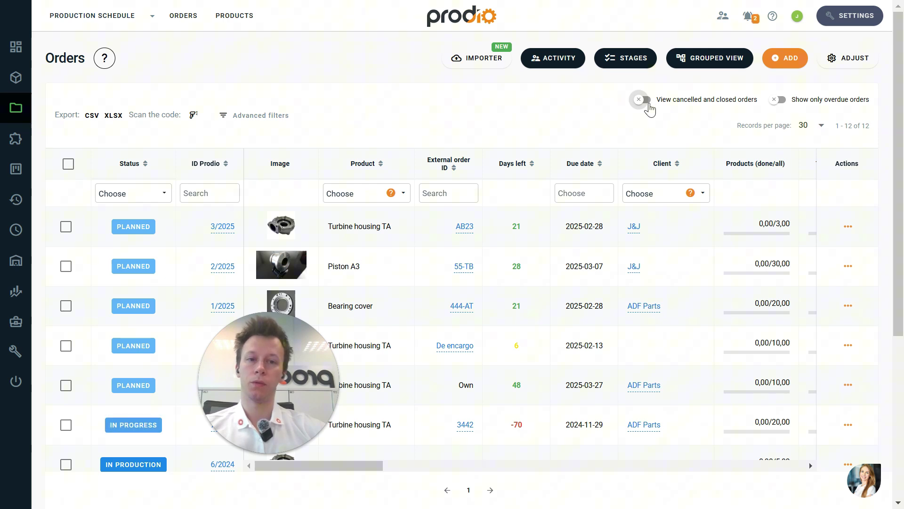
# Step: Turn on viewing cancelled and closed orders and showing only overdue orders, and switch both off again
pyautogui.click(653, 100)
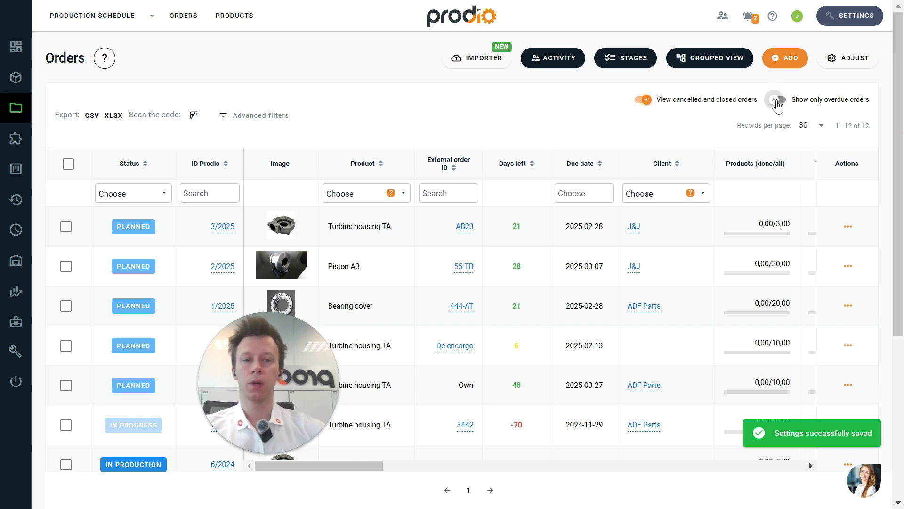
pyautogui.click(778, 104)
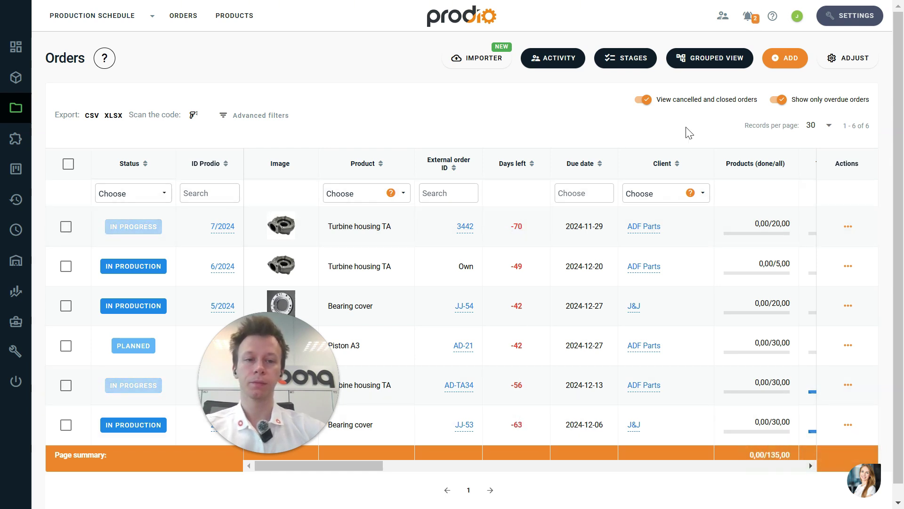
pyautogui.click(829, 126)
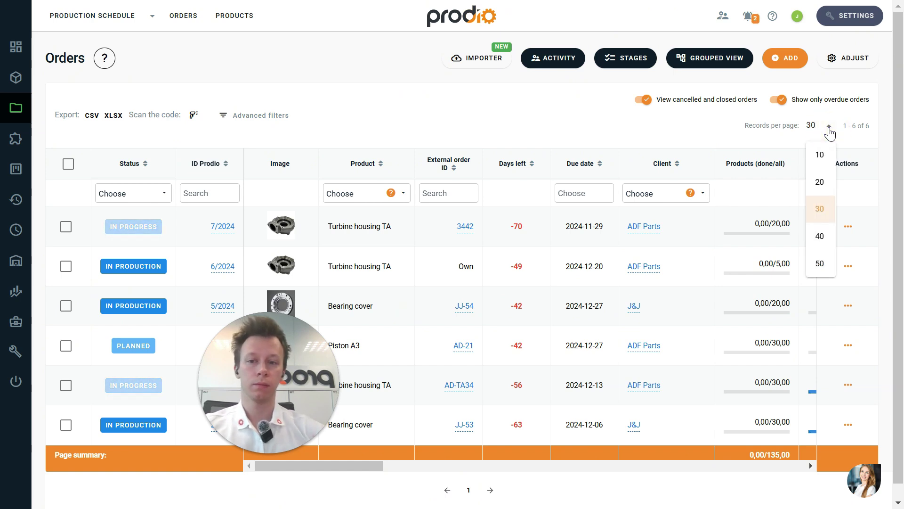
pyautogui.click(797, 101)
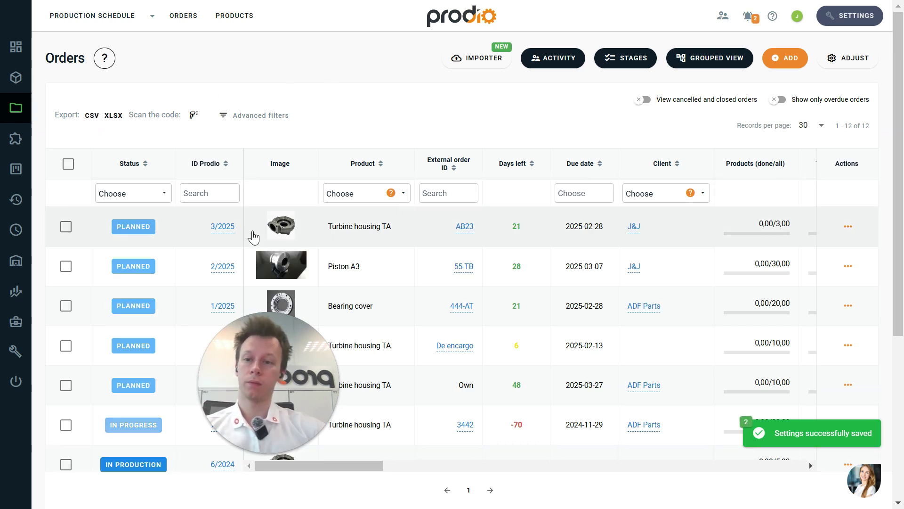
# Step: Select the first four orders in the list to show the bulk actions, and clear the selection again
pyautogui.click(66, 226)
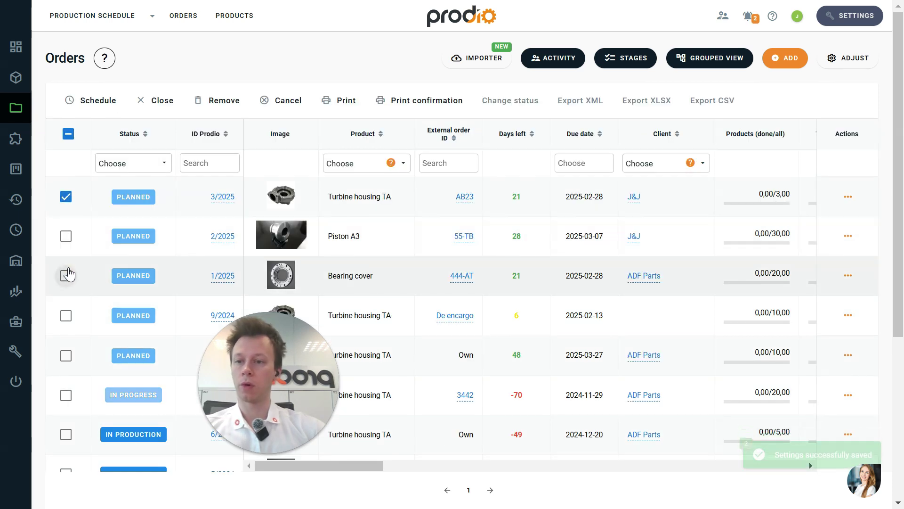
pyautogui.click(67, 275)
pyautogui.click(66, 236)
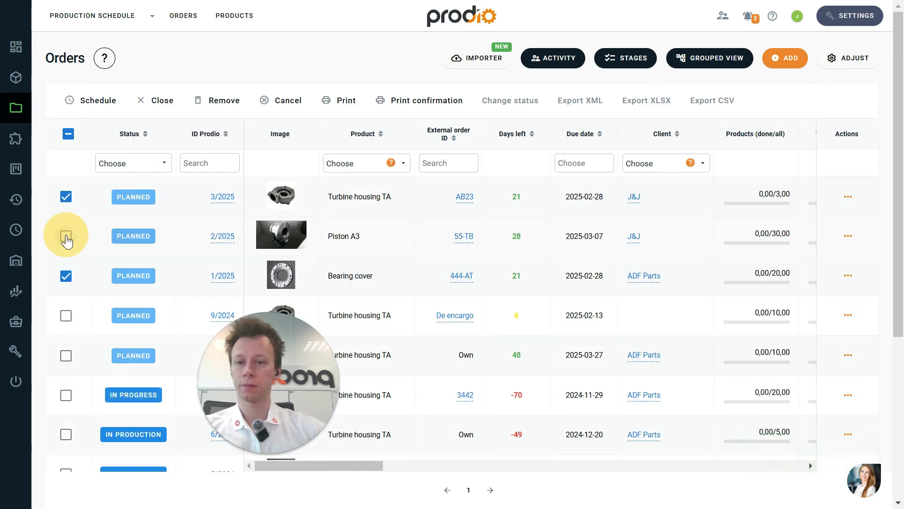
pyautogui.click(67, 316)
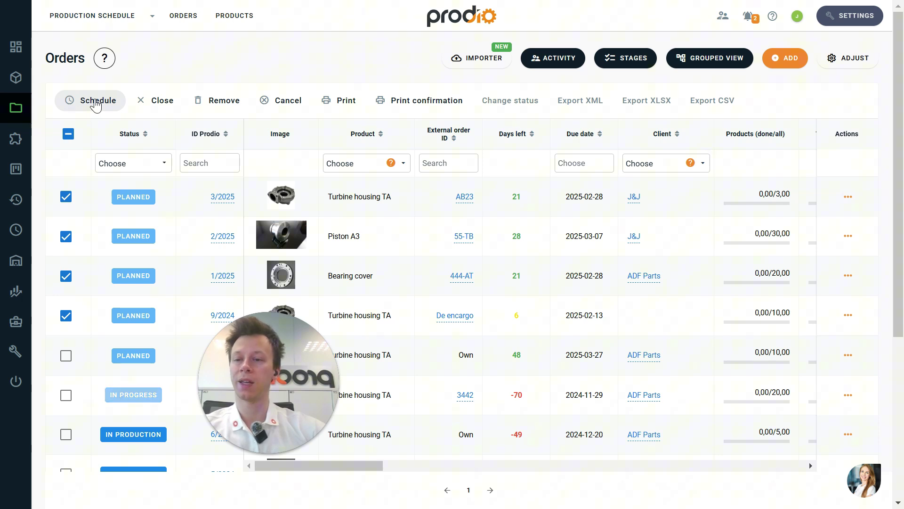
pyautogui.click(66, 134)
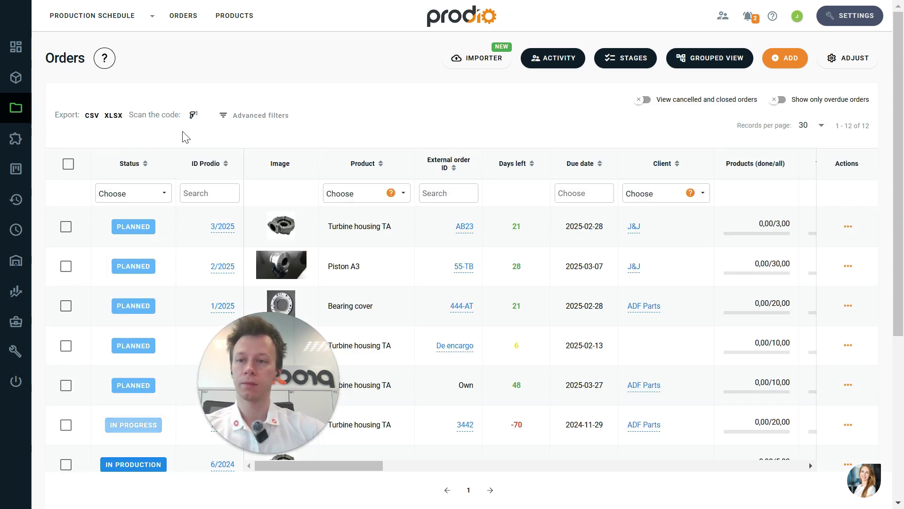
pyautogui.click(370, 94)
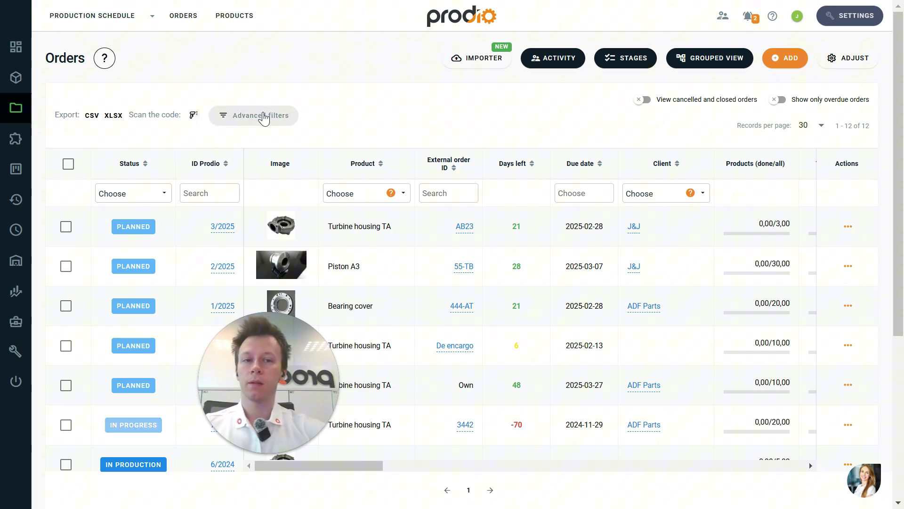
# Step: Examine the order, manufacturing task and additional field criteria in the advanced filters, and close them without filtering
pyautogui.click(251, 116)
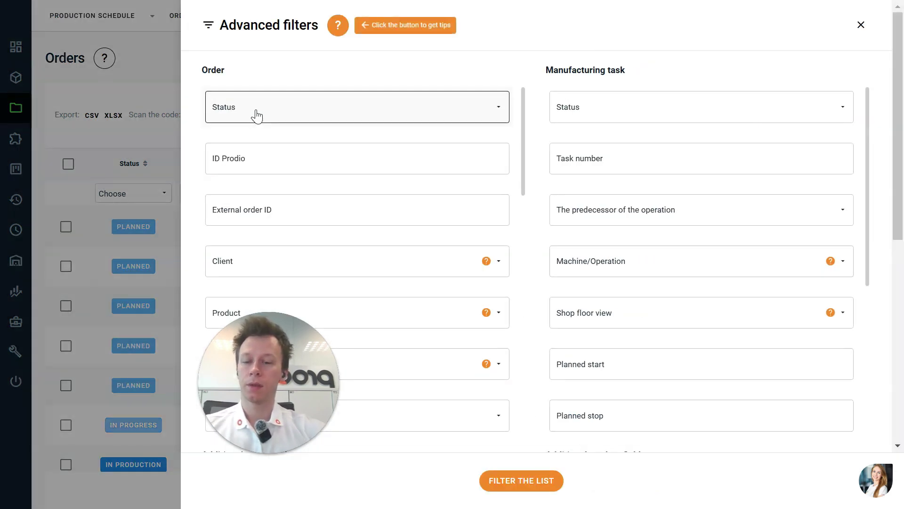
pyautogui.scroll(-4, 389, 124)
pyautogui.scroll(-9, 390, 124)
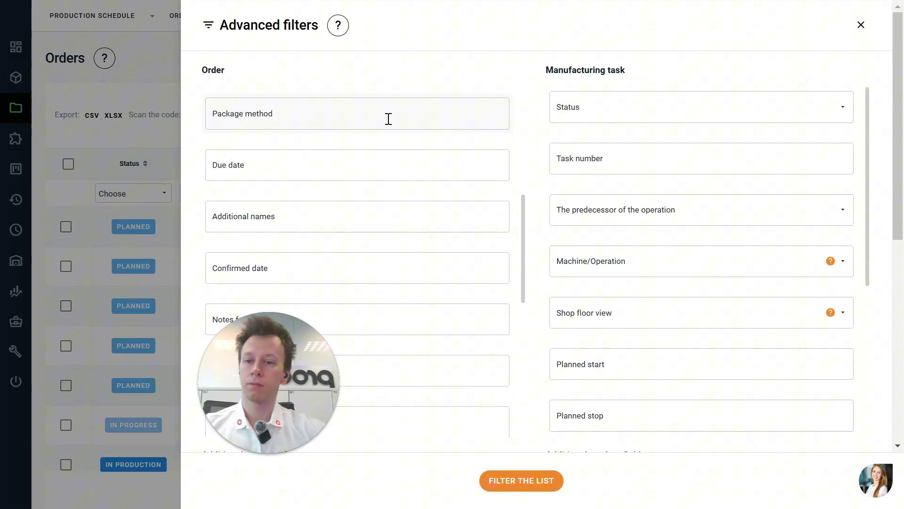
pyautogui.scroll(-3, 399, 156)
pyautogui.scroll(-4, 610, 147)
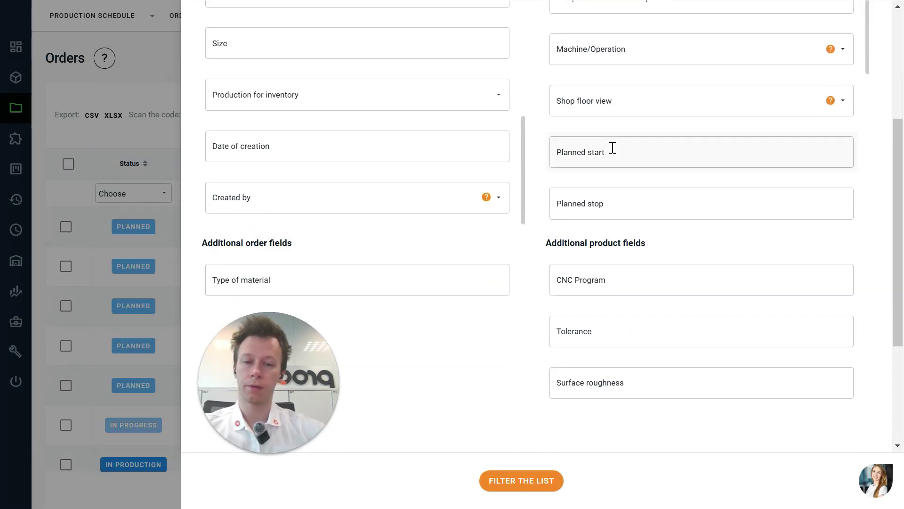
pyautogui.scroll(4, 706, 190)
pyautogui.scroll(-6, 713, 191)
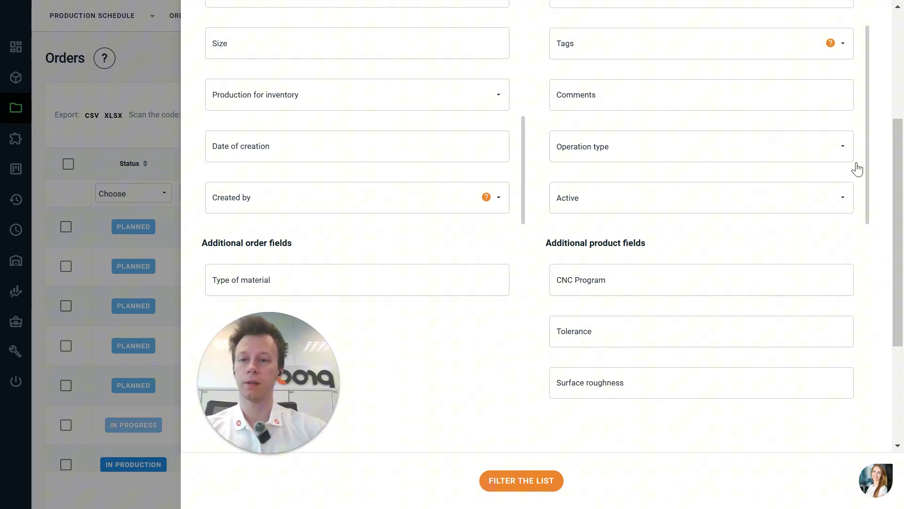
pyautogui.click(151, 160)
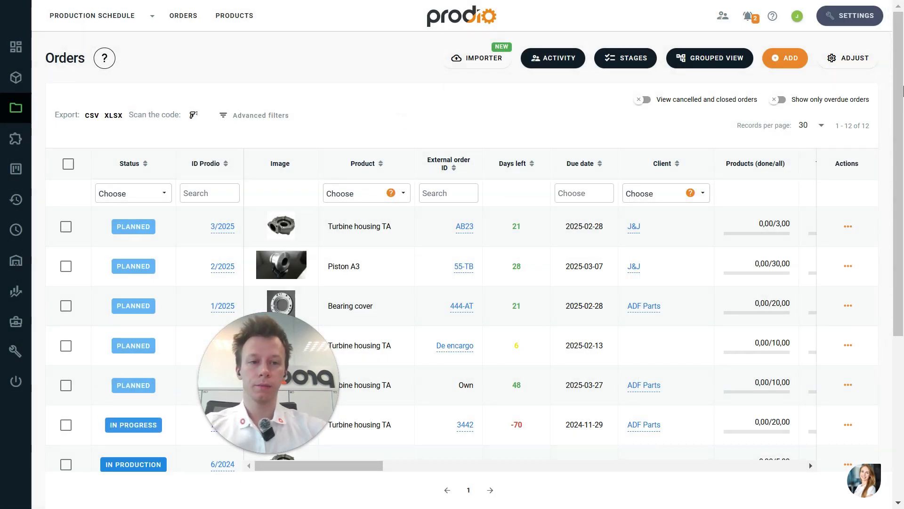
# Step: Hide the Product and External order ID columns, move the Client column directly after ID Prodio, and save the table adjustments
pyautogui.click(854, 58)
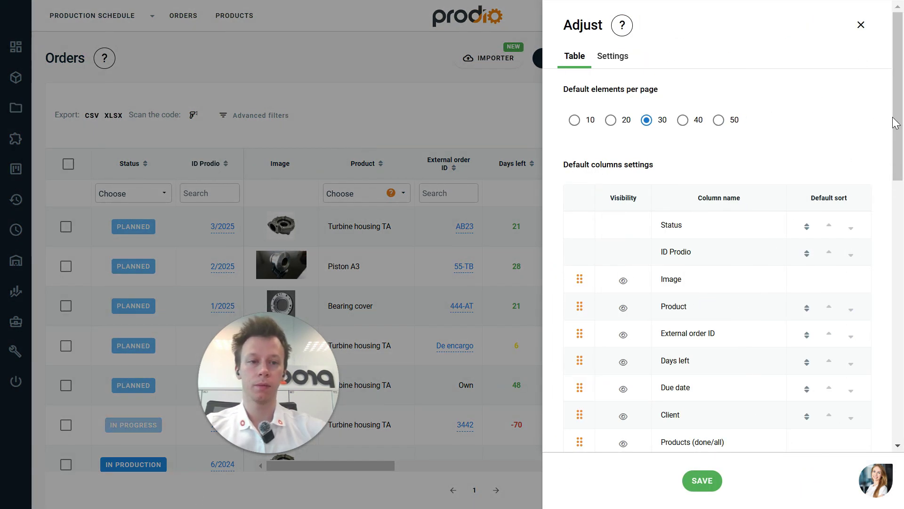
pyautogui.moveTo(896, 123); pyautogui.dragTo(903, 151)
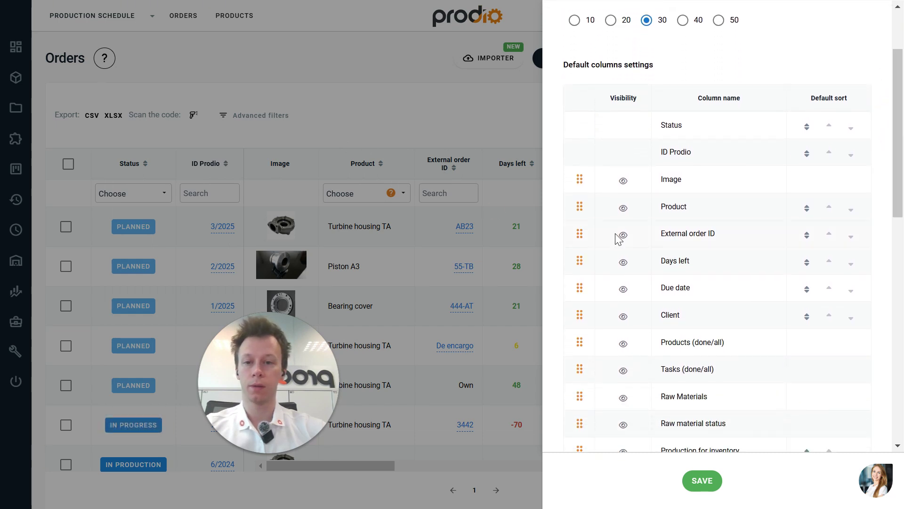
pyautogui.click(623, 208)
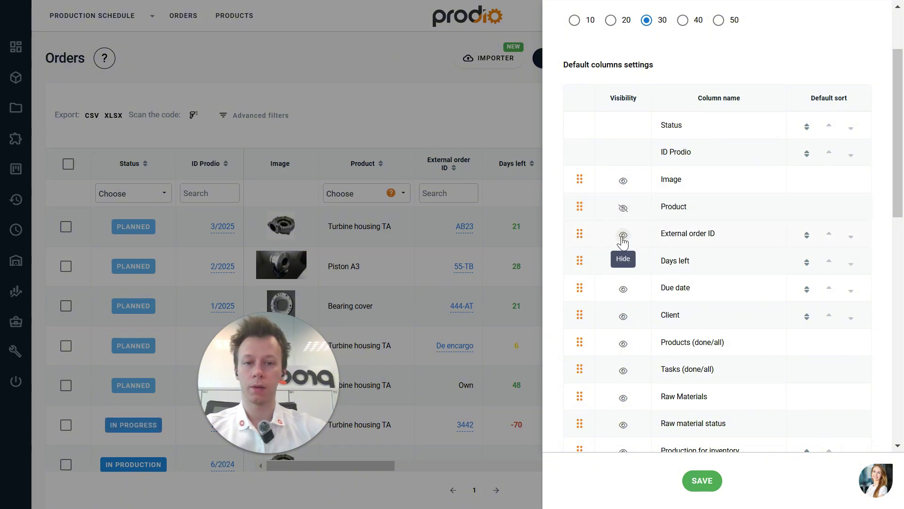
pyautogui.click(624, 235)
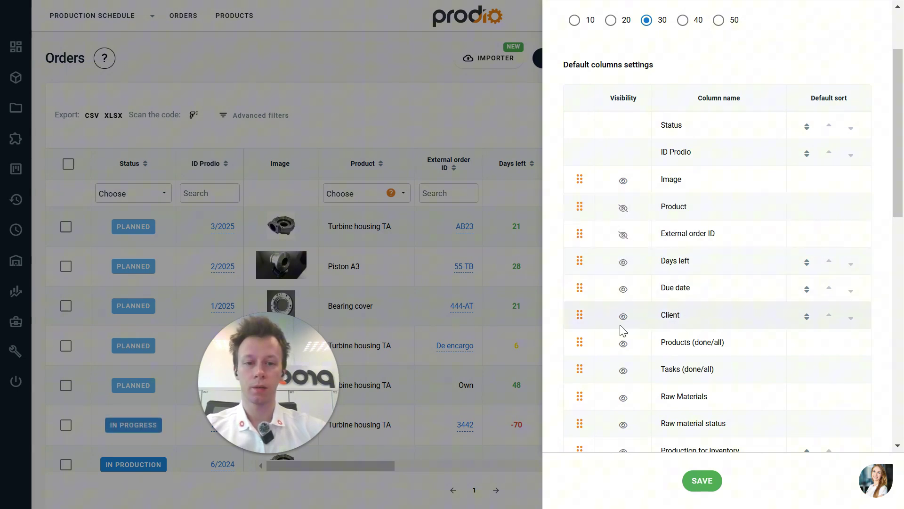
pyautogui.moveTo(583, 313); pyautogui.dragTo(582, 178)
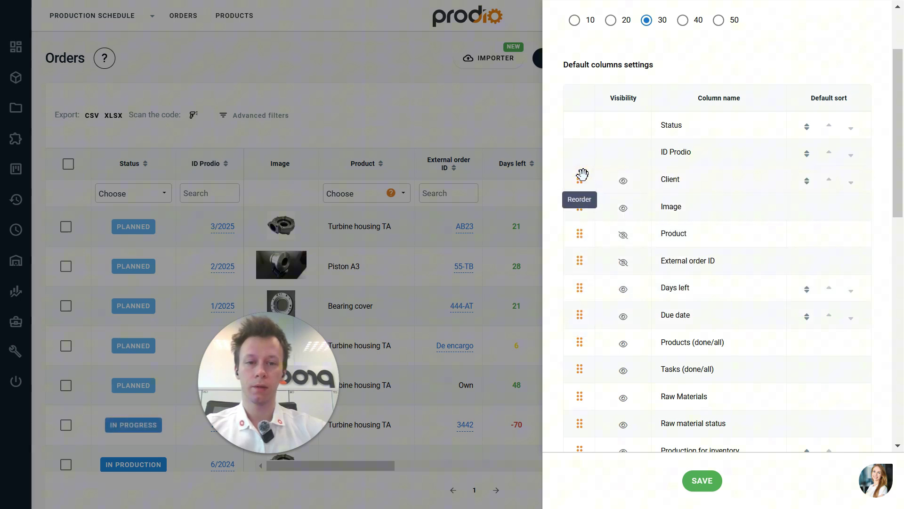
pyautogui.click(710, 485)
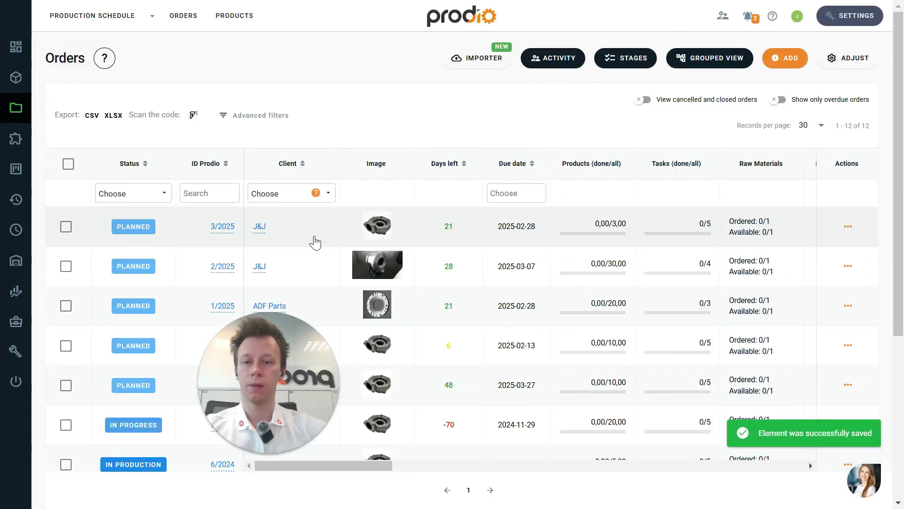
# Step: Review the orders table's default column adjustments and its additional display, import and export settings, and close them without changes
pyautogui.click(858, 61)
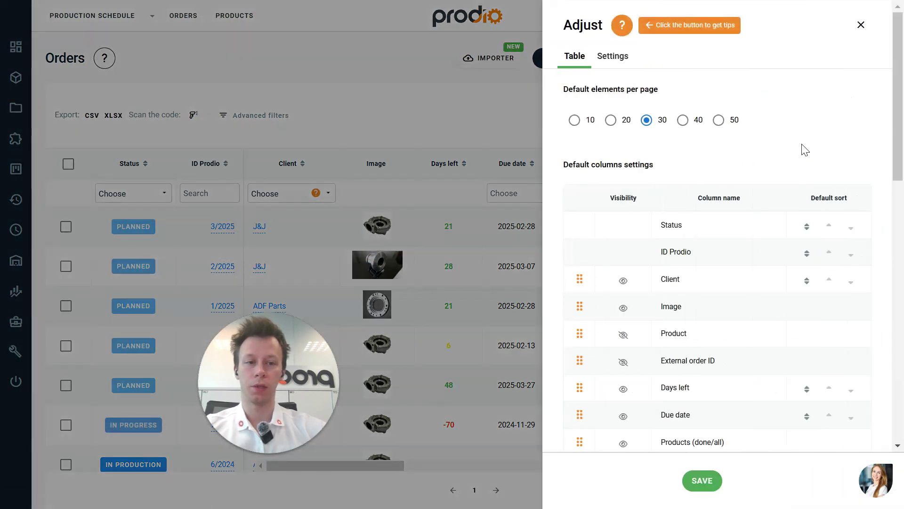
pyautogui.moveTo(898, 105)
pyautogui.mouseDown()
pyautogui.moveTo(892, 396)
pyautogui.moveTo(902, 249)
pyautogui.moveTo(888, 91)
pyautogui.mouseUp()
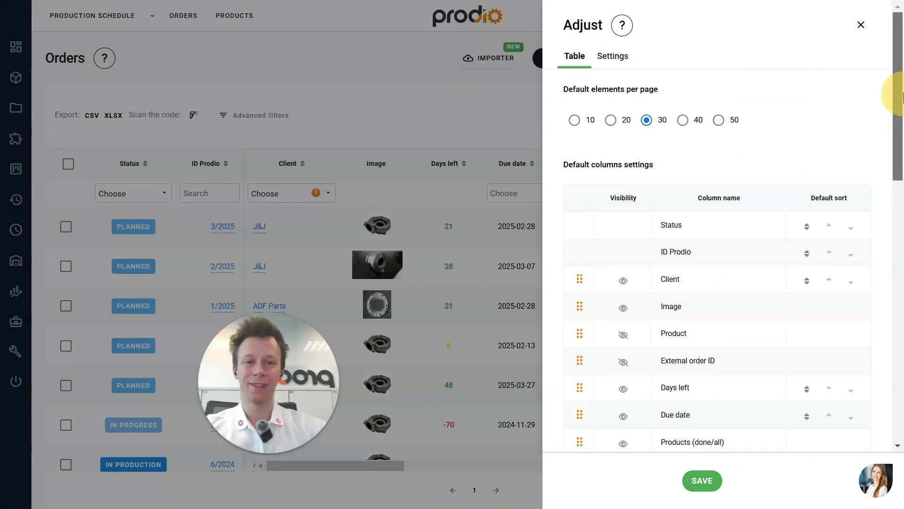
pyautogui.click(622, 59)
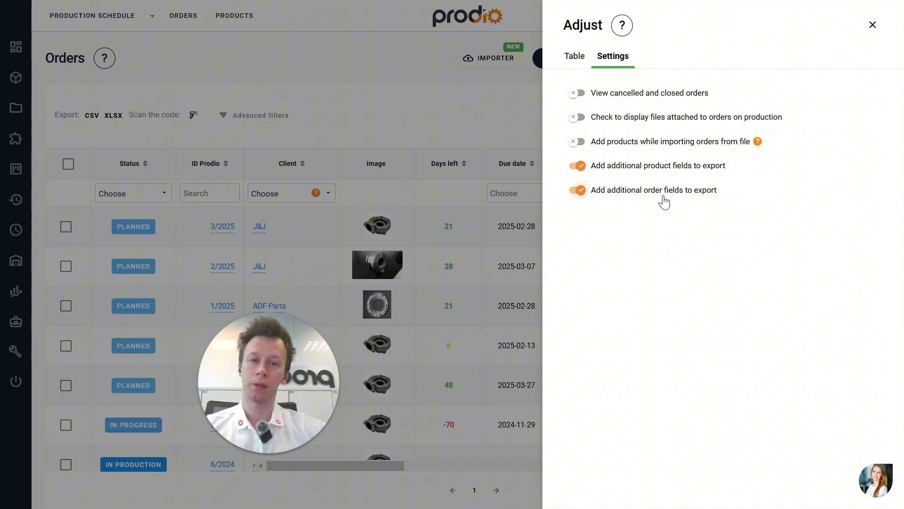
pyautogui.click(421, 103)
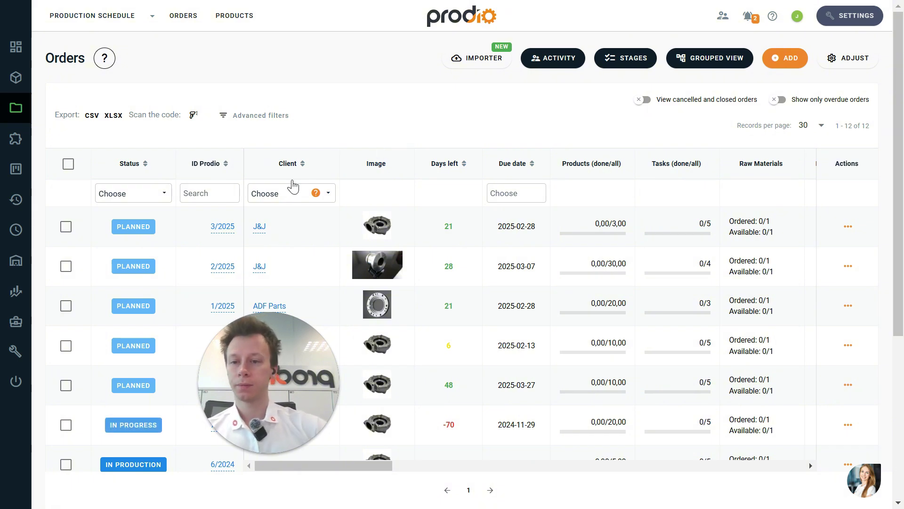
# Step: View the progress details and manufacturing tasks of the first order in the list, and return to the orders list
pyautogui.click(188, 232)
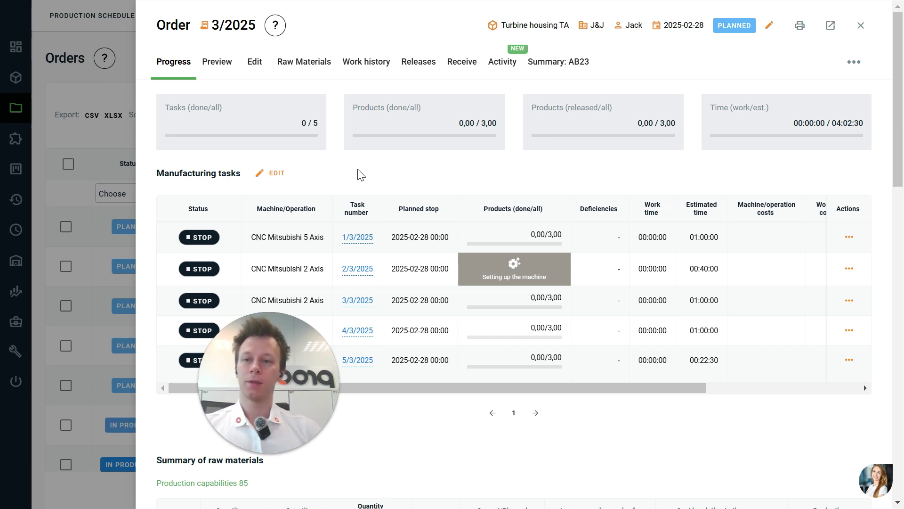
pyautogui.click(117, 111)
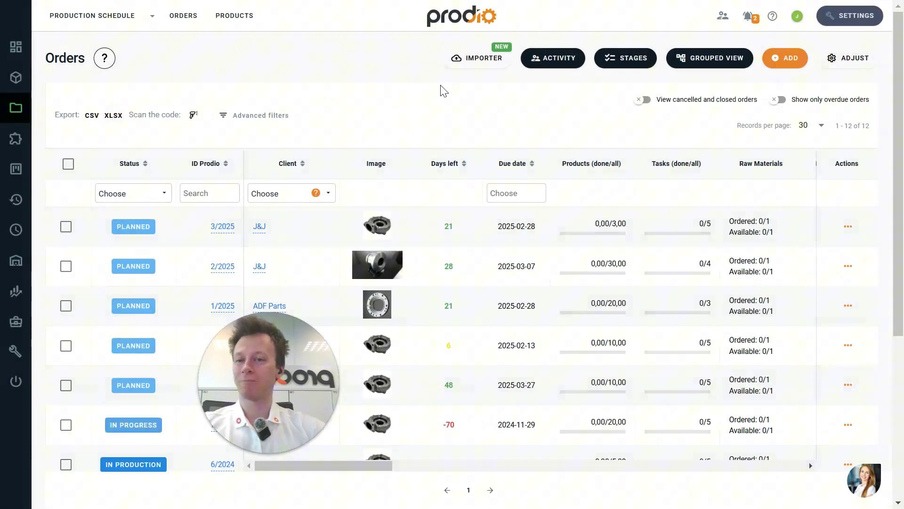